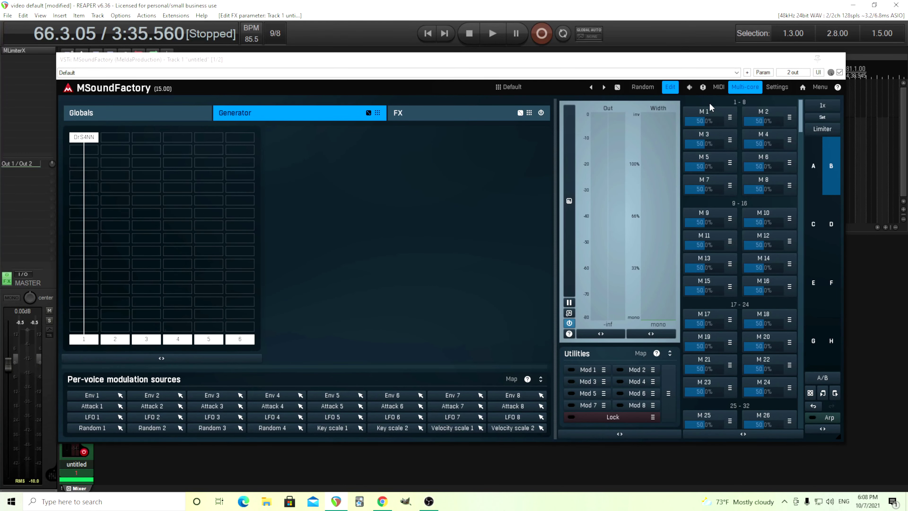
# Step: Add a ModalFilter module from the Filters list in the grid cell below DrS4NN
pyautogui.click(80, 190)
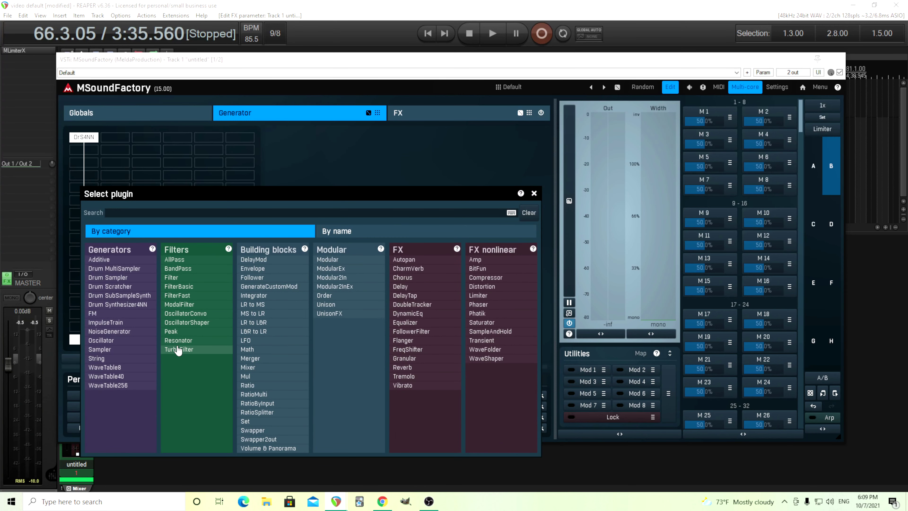
pyautogui.click(179, 304)
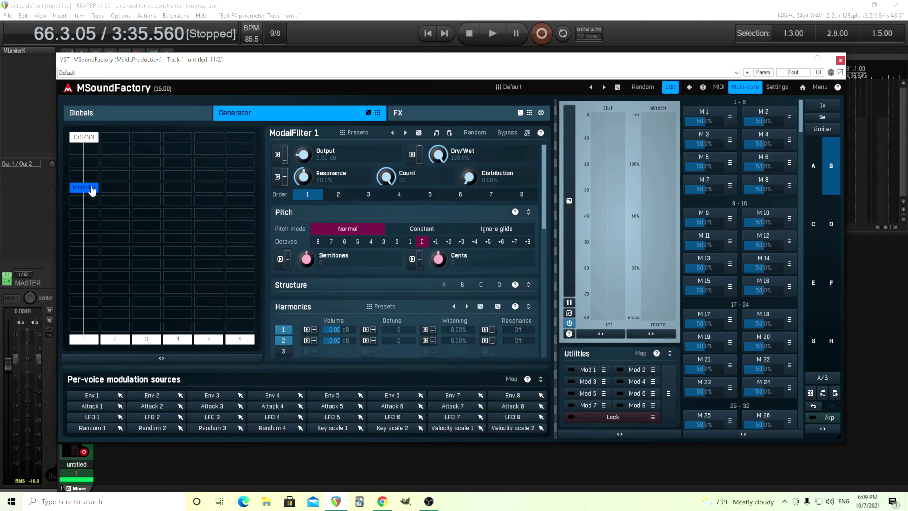
# Step: Review the DrS4NN drum synth settings, then return to ModalFilter and enable a fourth harmonic
pyautogui.click(76, 139)
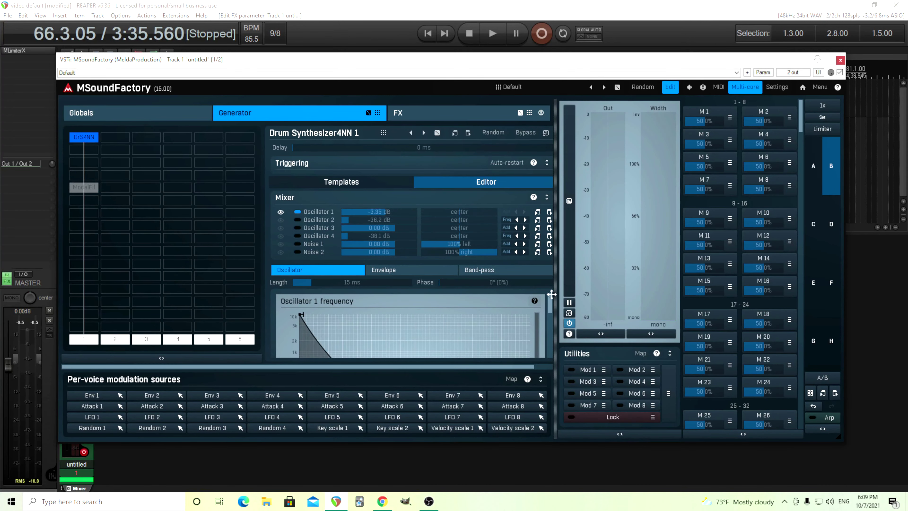
pyautogui.moveTo(552, 294)
pyautogui.mouseDown()
pyautogui.moveTo(551, 307)
pyautogui.moveTo(550, 301)
pyautogui.mouseUp()
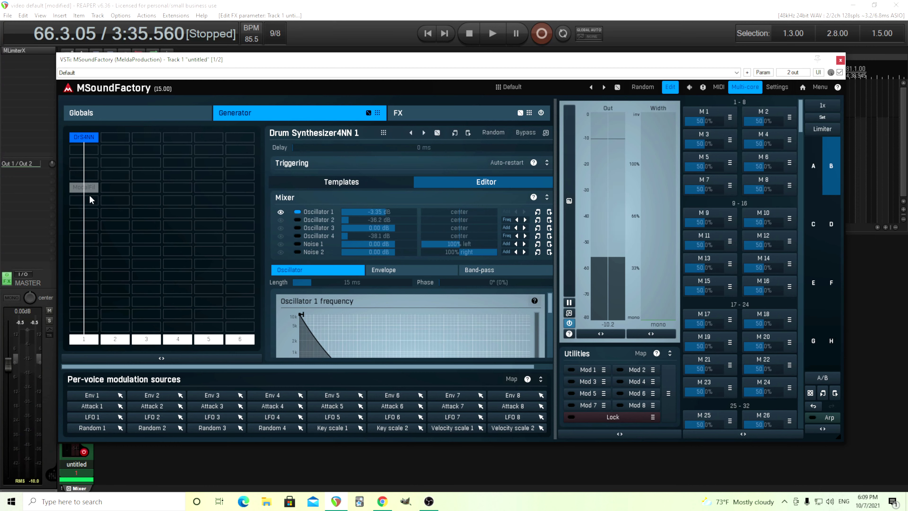
pyautogui.click(88, 187)
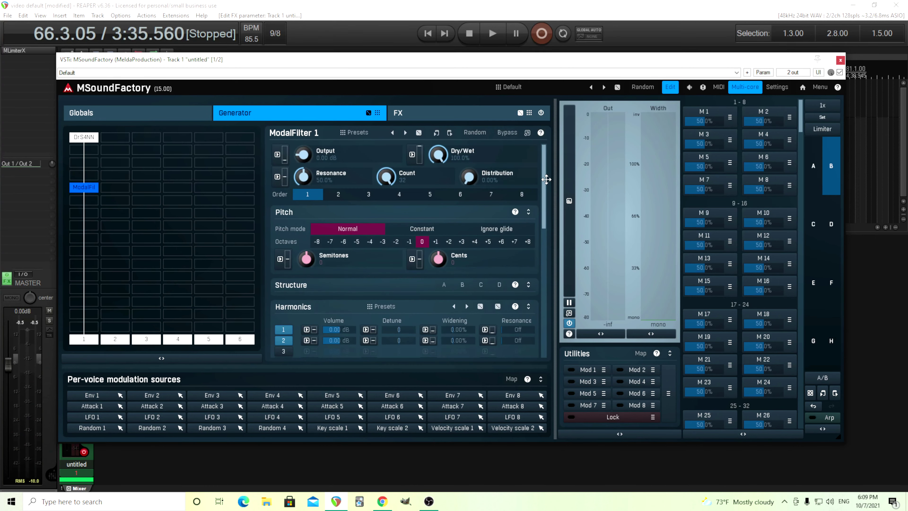
pyautogui.moveTo(546, 179); pyautogui.dragTo(546, 220)
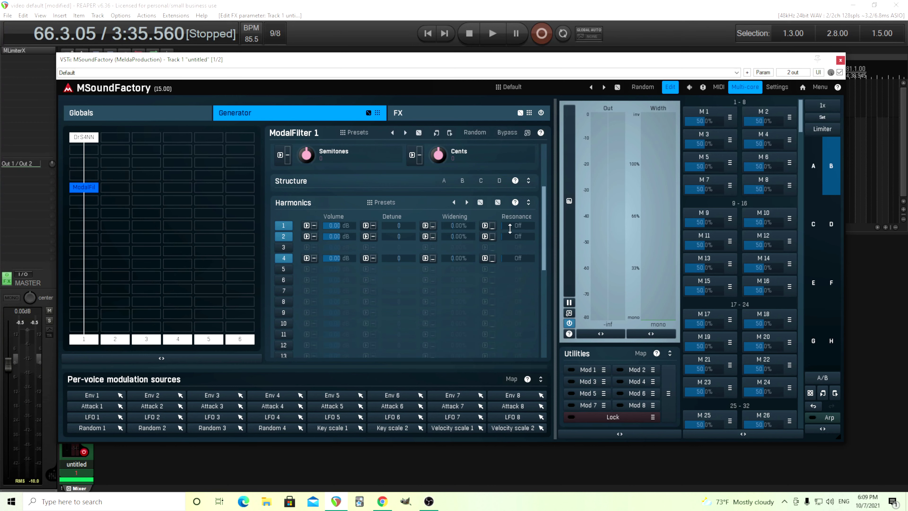
pyautogui.scroll(3, 533, 229)
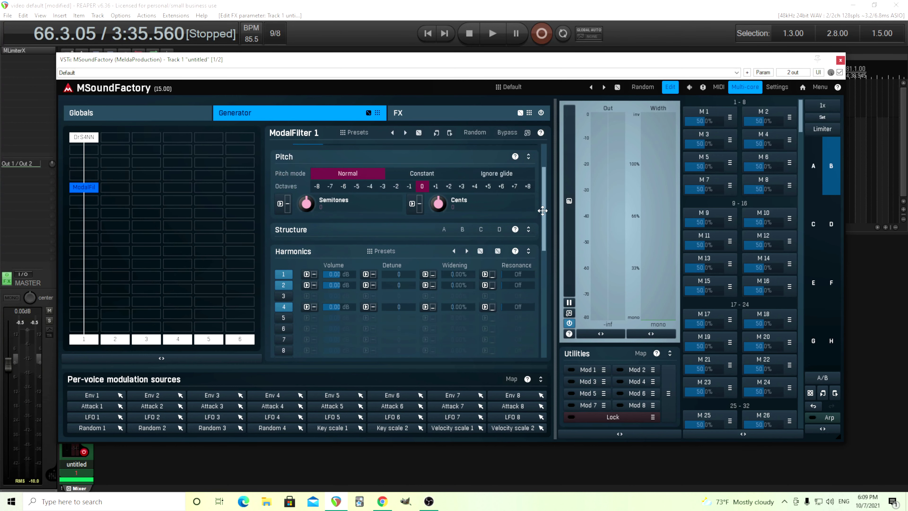
pyautogui.moveTo(521, 274)
pyautogui.mouseDown()
pyautogui.moveTo(521, 265)
pyautogui.moveTo(517, 286)
pyautogui.mouseUp()
pyautogui.scroll(3, 539, 215)
# Step: Load the All Harmonics preset into the ModalFilter
pyautogui.click(368, 134)
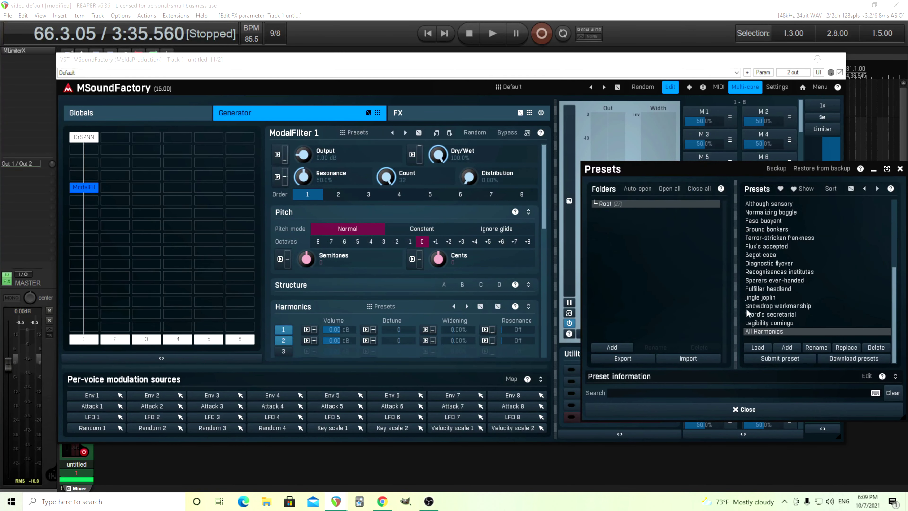
pyautogui.doubleClick(764, 331)
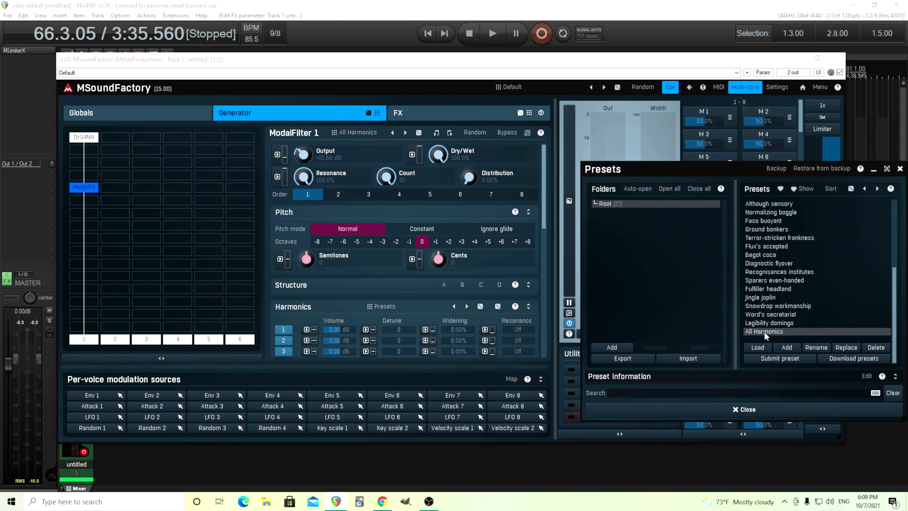
pyautogui.click(759, 407)
# Step: Set the ModalFilter's Count to 8
pyautogui.doubleClick(386, 178)
pyautogui.click(385, 232)
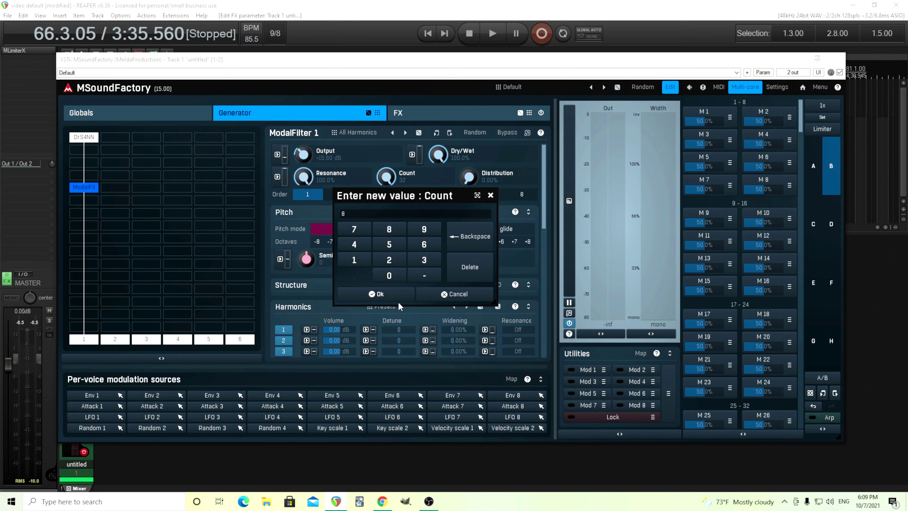
pyautogui.click(397, 298)
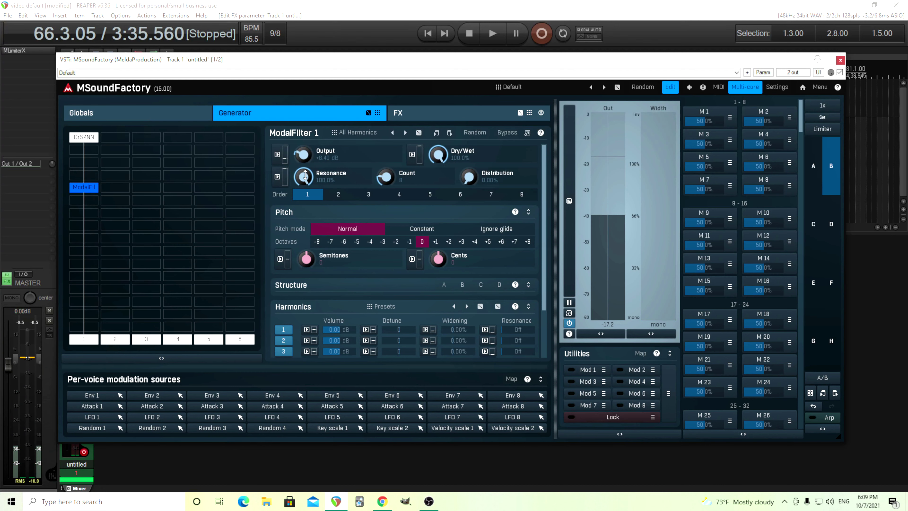
# Step: Lower the main Resonance to 0% and enable resonance on harmonics 1–6 and 8
pyautogui.moveTo(303, 176); pyautogui.dragTo(303, 214)
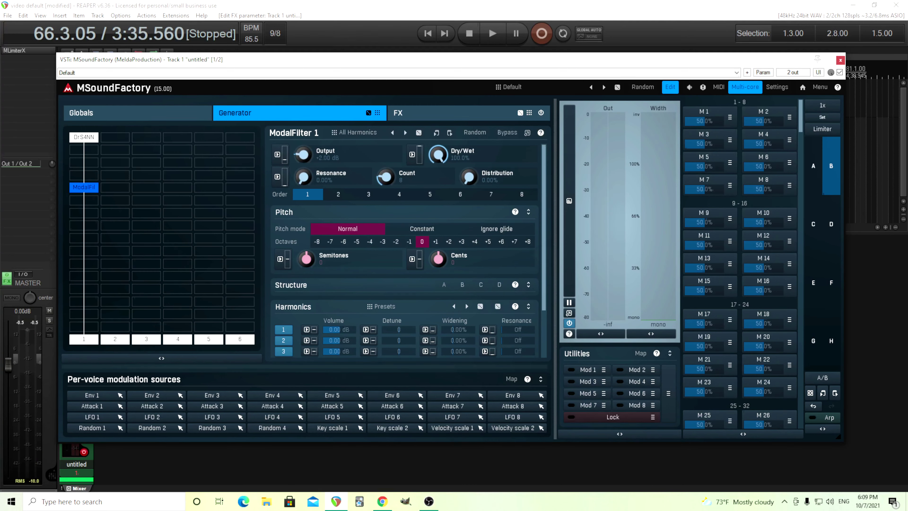
pyautogui.scroll(-2, 529, 282)
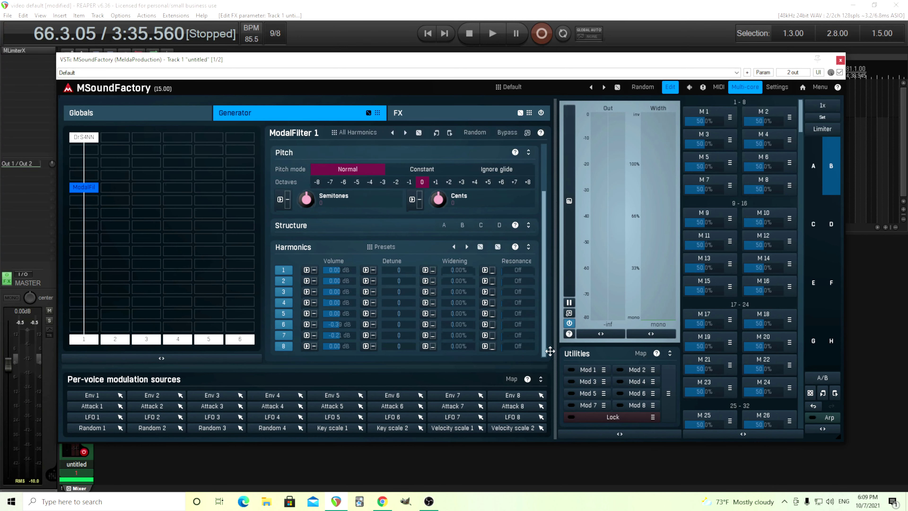
pyautogui.click(520, 279)
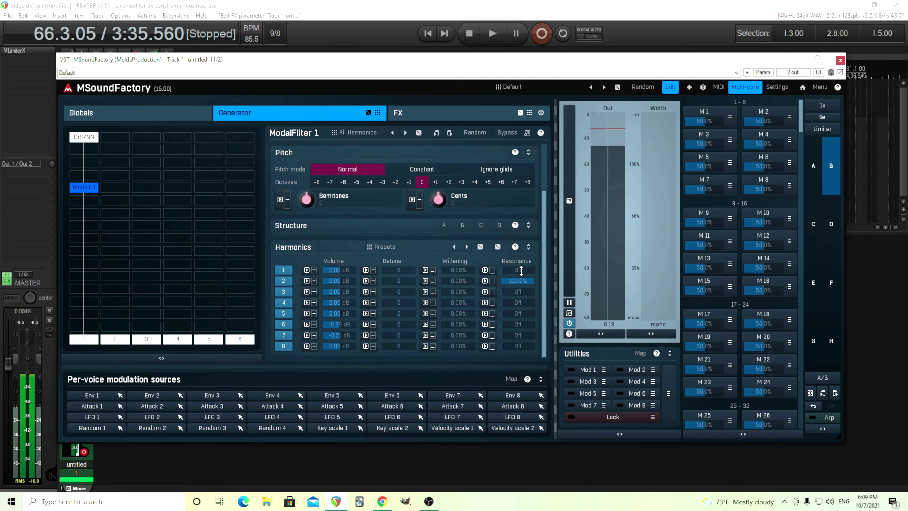
pyautogui.click(520, 270)
pyautogui.click(522, 291)
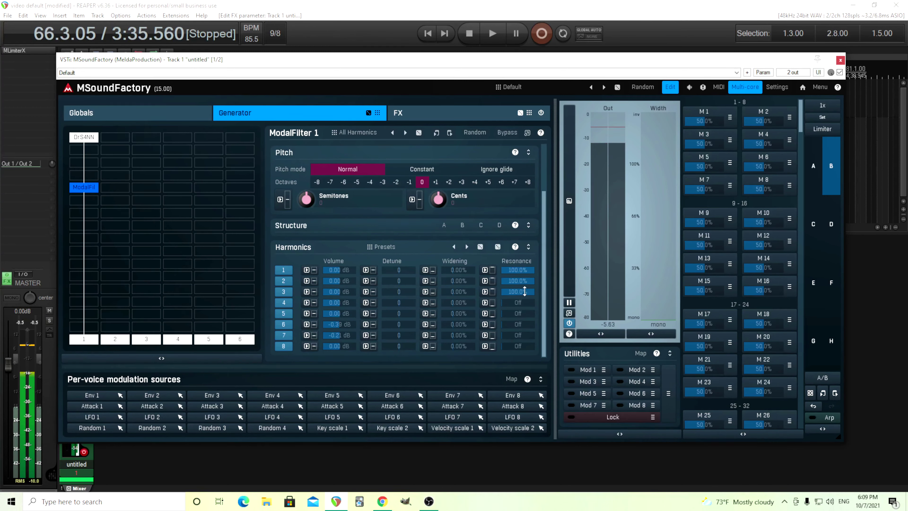
pyautogui.click(517, 302)
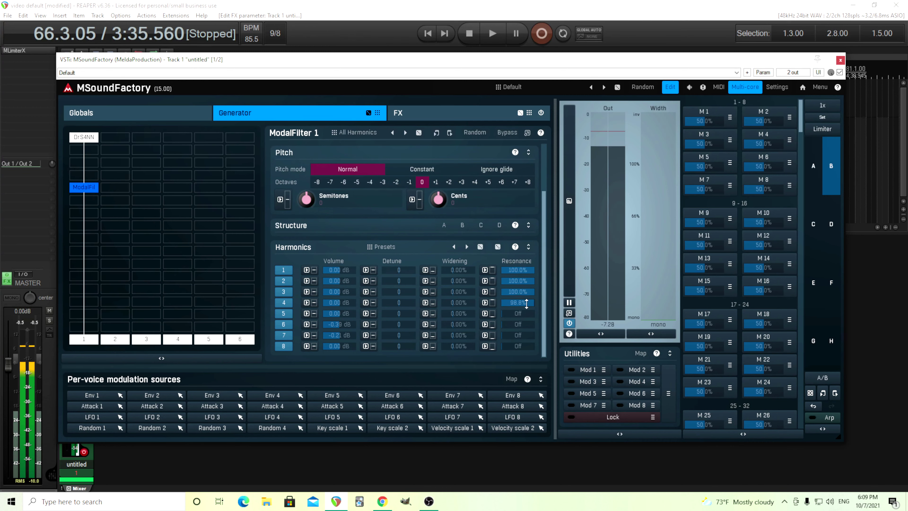
pyautogui.click(516, 314)
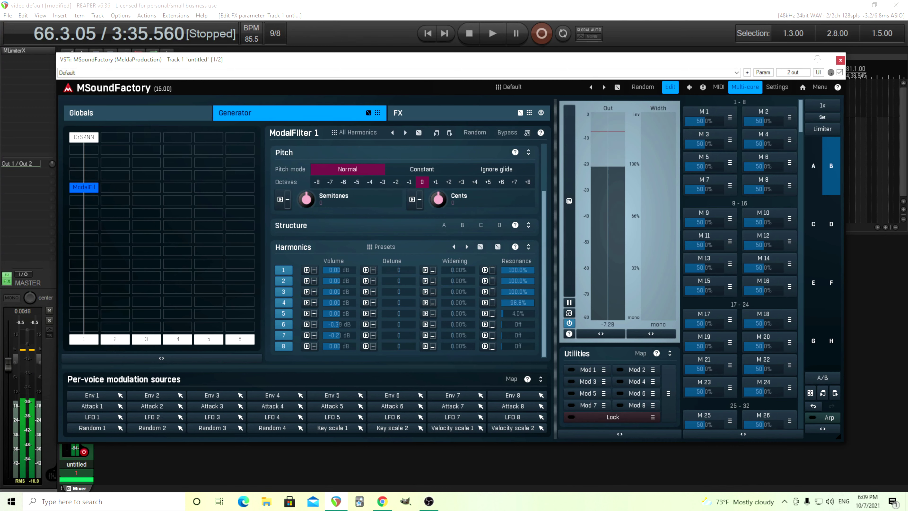
pyautogui.click(518, 324)
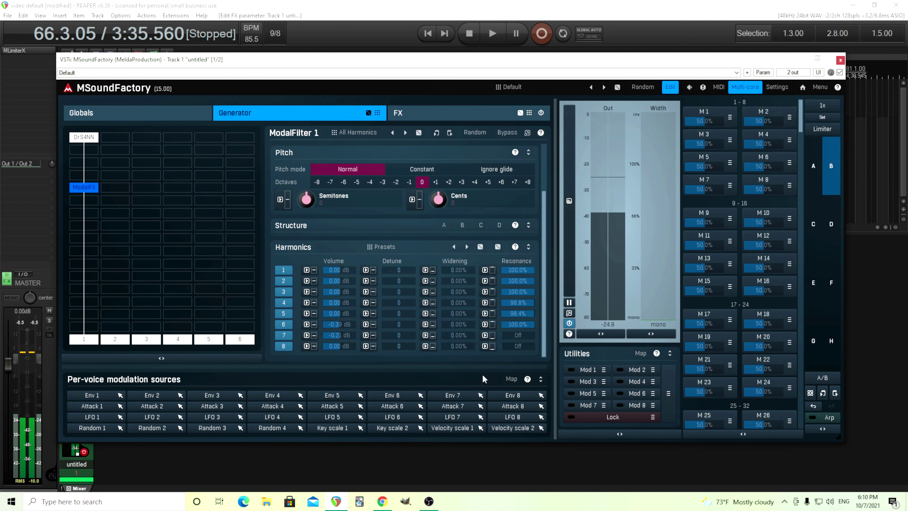
pyautogui.click(517, 346)
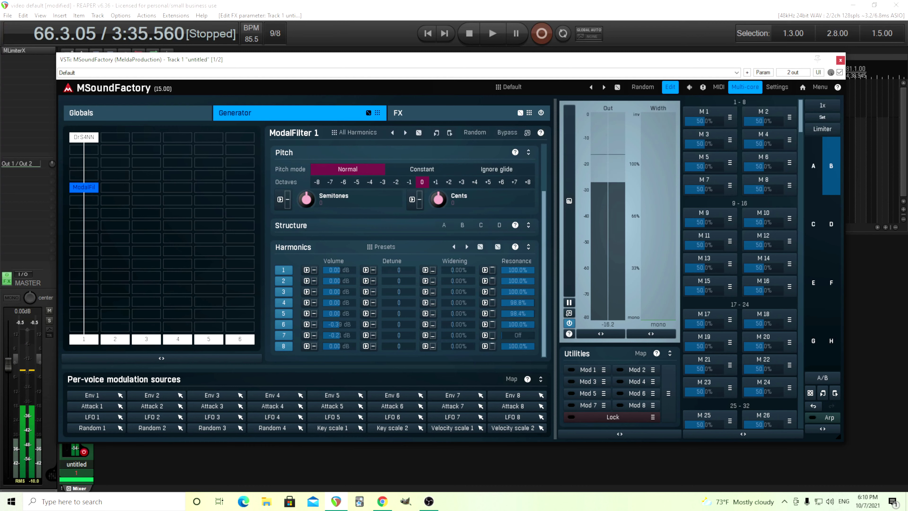
# Step: Reset the resonance of harmonics 8 down through 1 back to Off
pyautogui.doubleClick(518, 345)
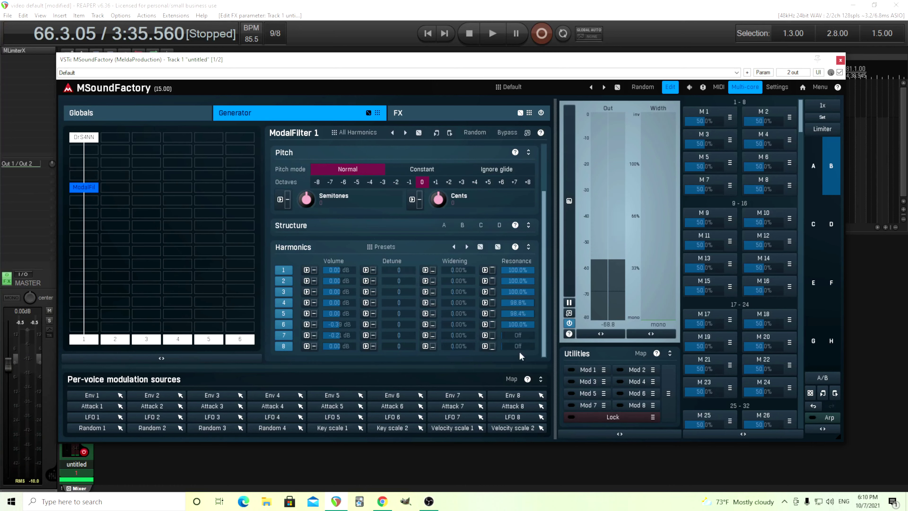
pyautogui.doubleClick(518, 324)
pyautogui.doubleClick(517, 313)
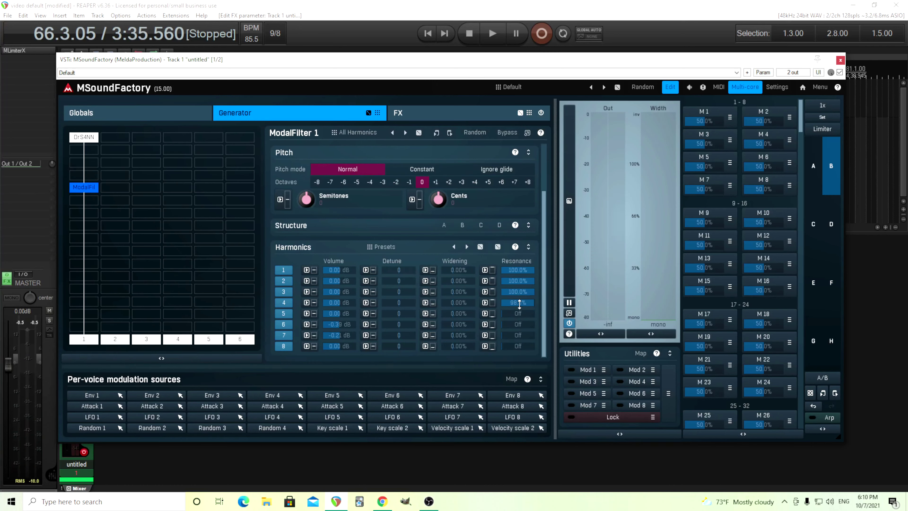
pyautogui.doubleClick(519, 302)
pyautogui.doubleClick(518, 292)
pyautogui.doubleClick(518, 281)
pyautogui.doubleClick(518, 270)
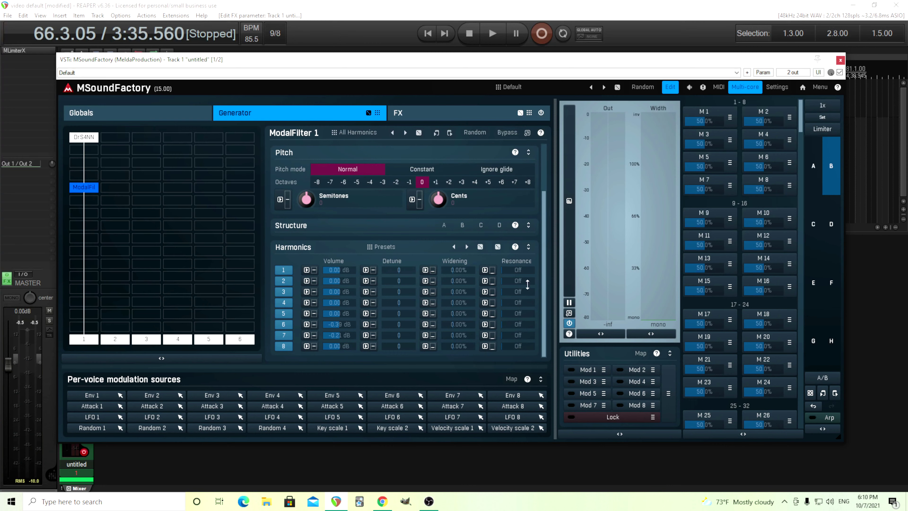
pyautogui.scroll(3, 536, 236)
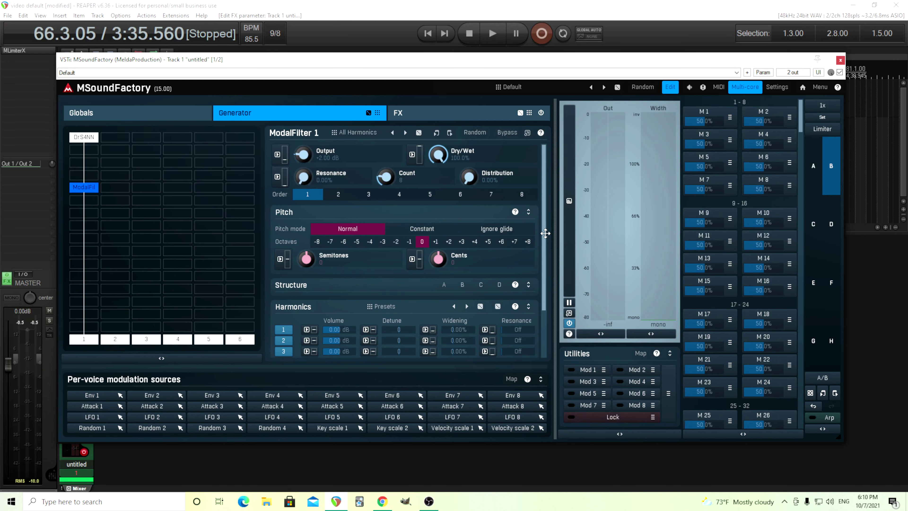
# Step: Expand Structure and bring up the preset list for Harmonic structure A
pyautogui.moveTo(545, 233)
pyautogui.mouseDown()
pyautogui.moveTo(551, 270)
pyautogui.moveTo(546, 234)
pyautogui.mouseUp()
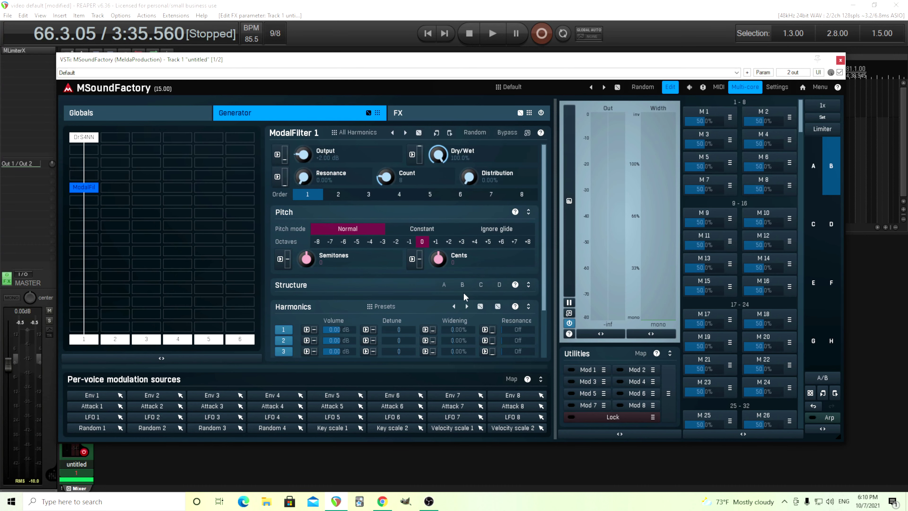
pyautogui.click(528, 284)
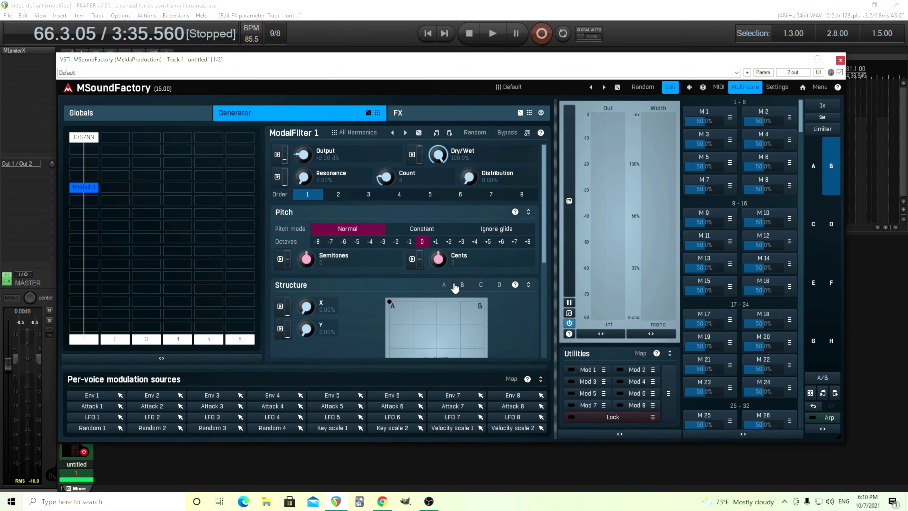
pyautogui.click(445, 284)
pyautogui.click(486, 117)
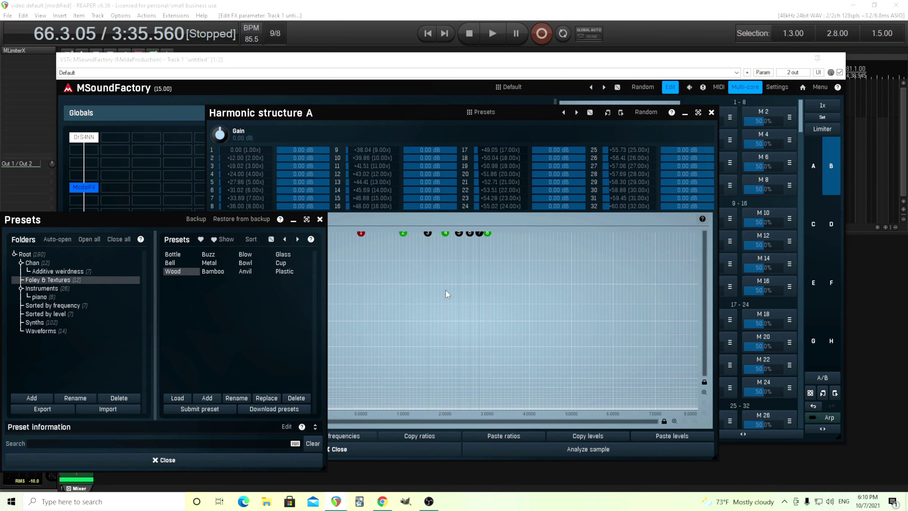
# Step: Audition Bottle, Bamboo, Wood, Plastic, Anvil and Metal presets, then settle on Wood
pyautogui.click(182, 254)
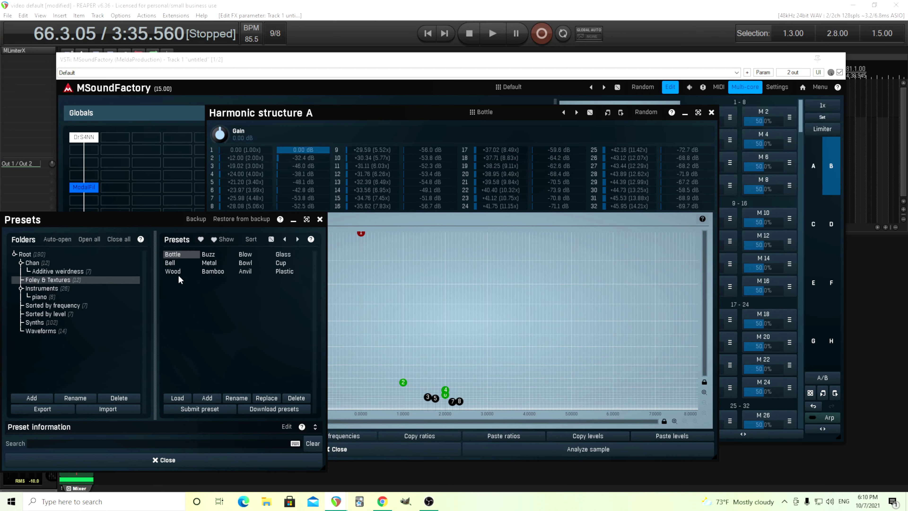
pyautogui.click(212, 272)
pyautogui.click(174, 271)
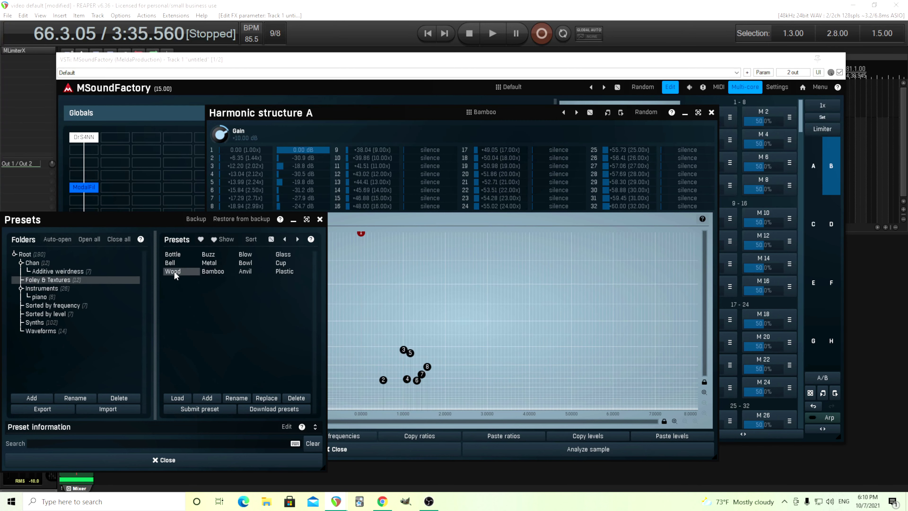
pyautogui.click(287, 273)
pyautogui.click(251, 274)
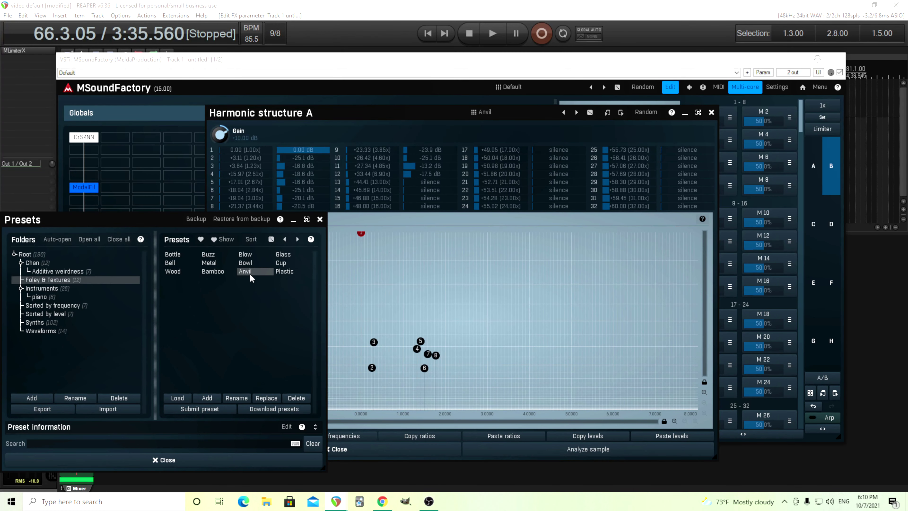
pyautogui.click(214, 263)
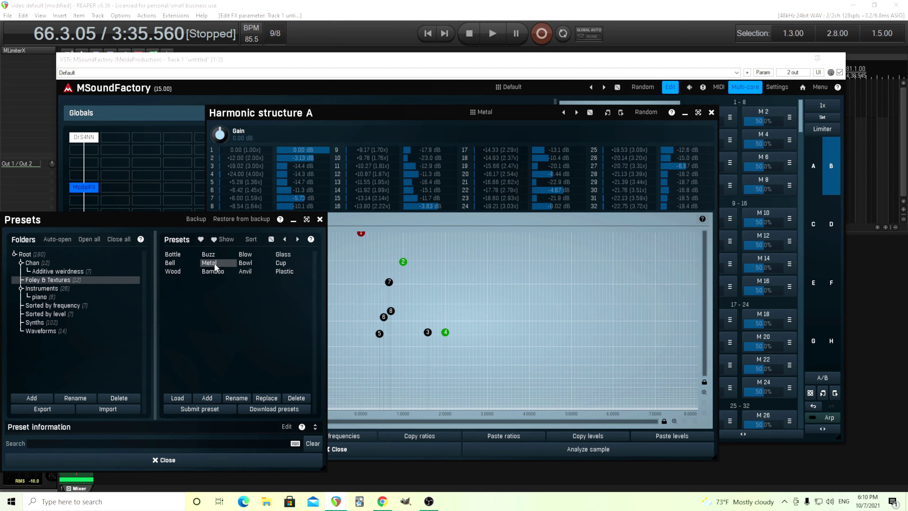
pyautogui.click(175, 271)
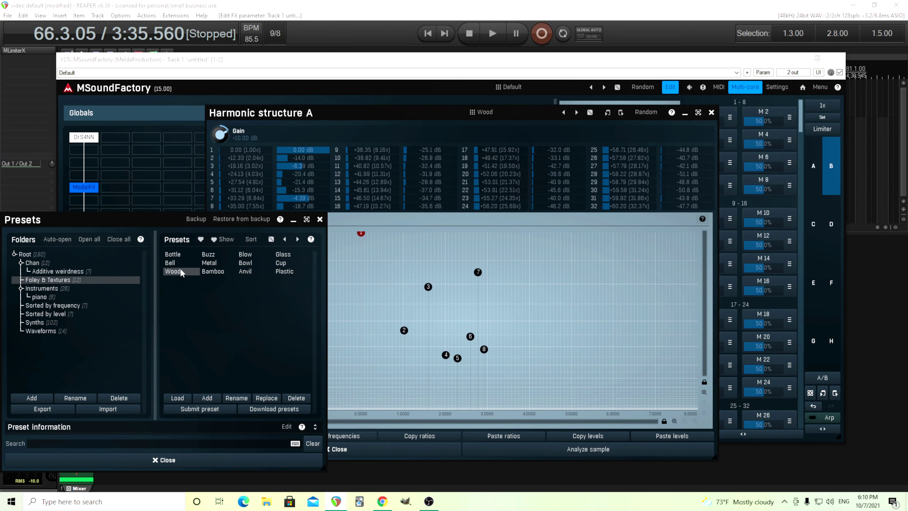
pyautogui.click(319, 219)
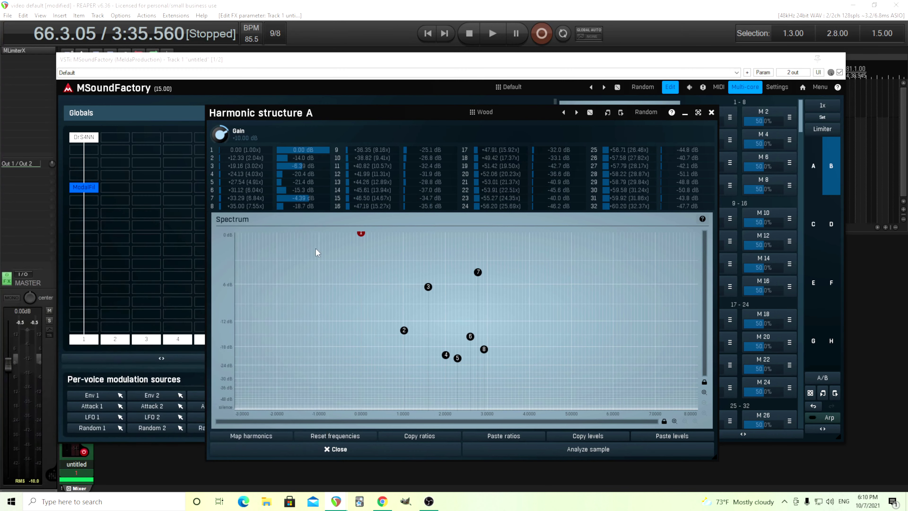
# Step: Close the harmonic structure editor, collapse Structure, and reset the filter output gain to 0 dB
pyautogui.click(386, 452)
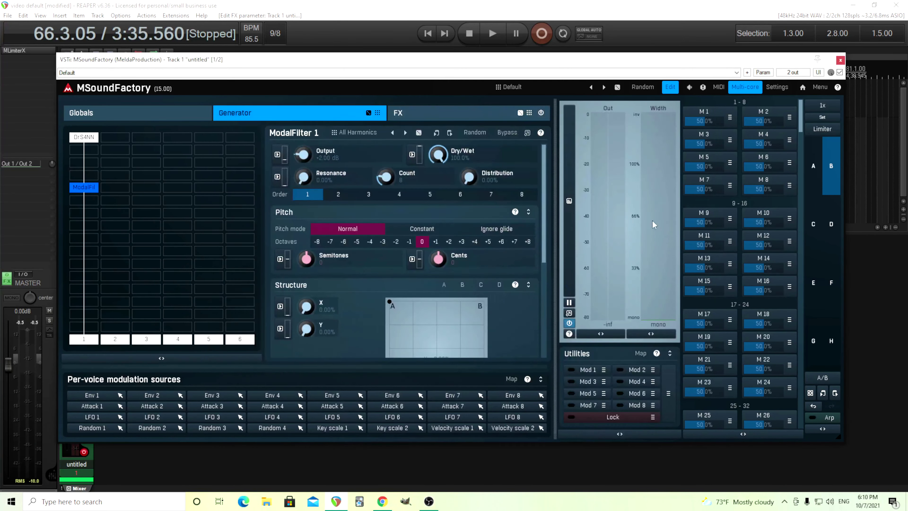
pyautogui.click(528, 283)
pyautogui.scroll(-2, 543, 262)
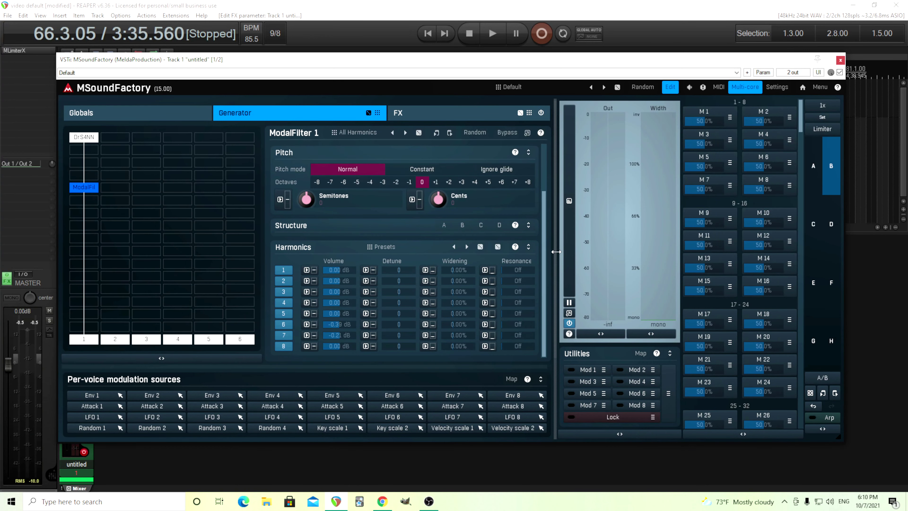
pyautogui.scroll(2, 543, 238)
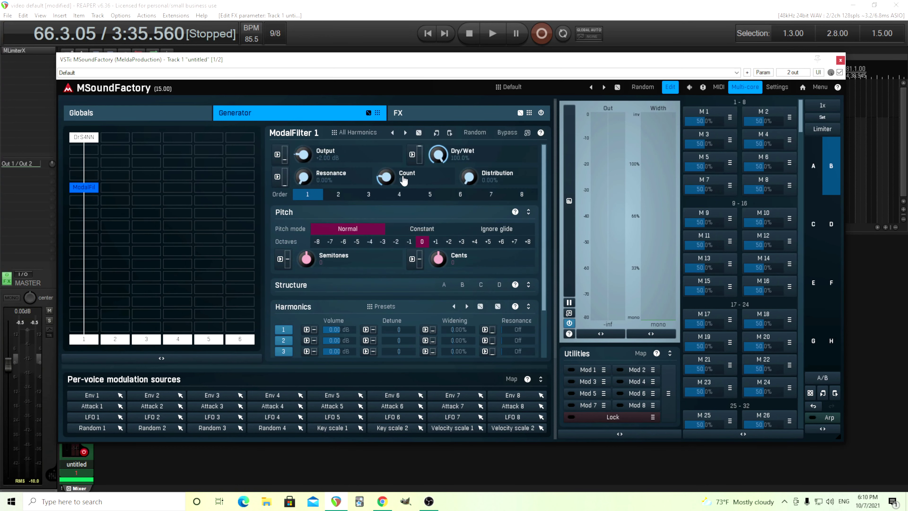
pyautogui.doubleClick(301, 154)
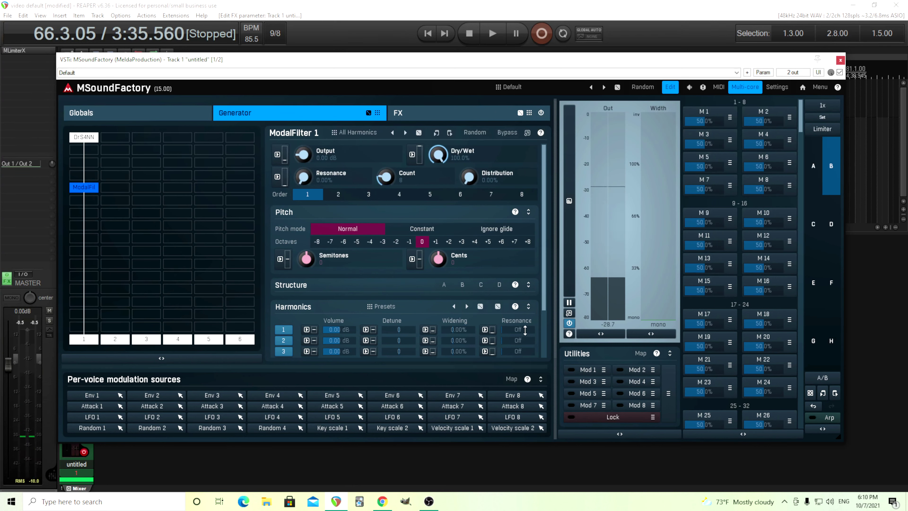
# Step: Give harmonics 1, 2, 4, 5 and 8 individual resonance and lower output gain to +4.80 dB
pyautogui.scroll(5, 525, 329)
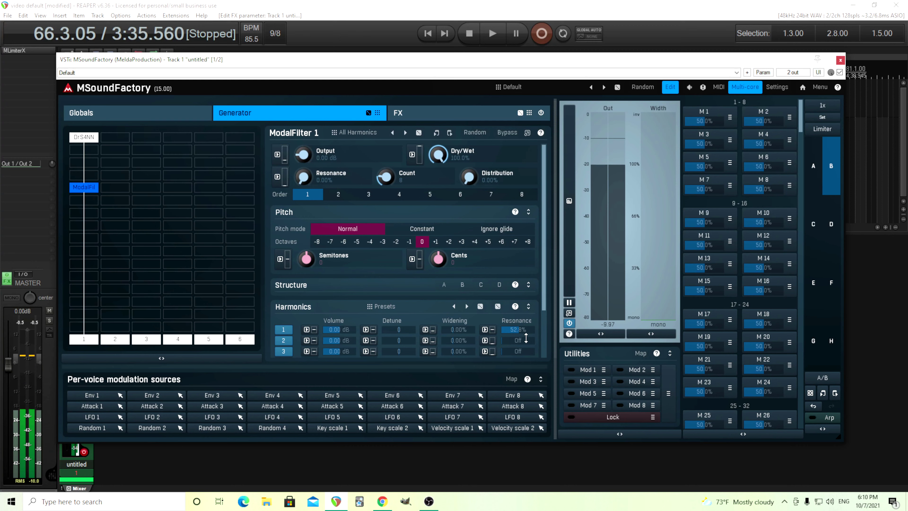
pyautogui.moveTo(526, 337); pyautogui.dragTo(521, 349)
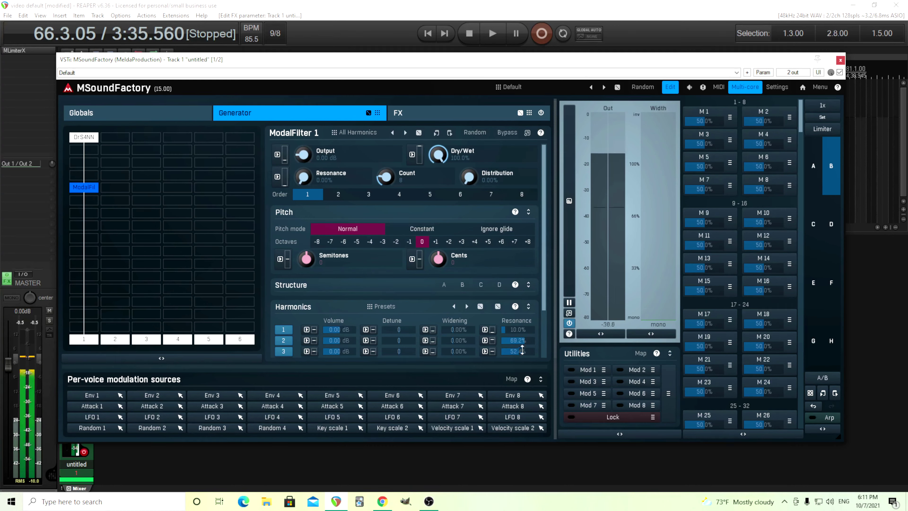
pyautogui.scroll(-3, 548, 358)
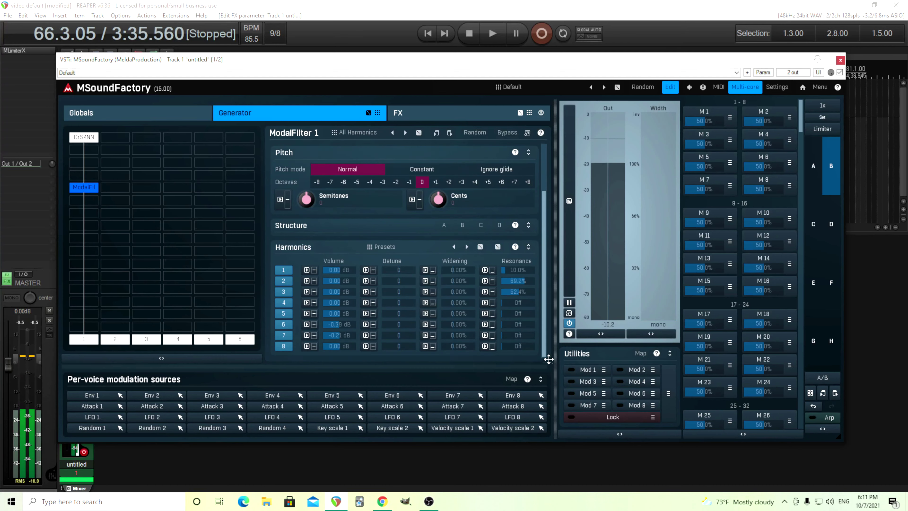
pyautogui.moveTo(522, 302); pyautogui.dragTo(522, 313)
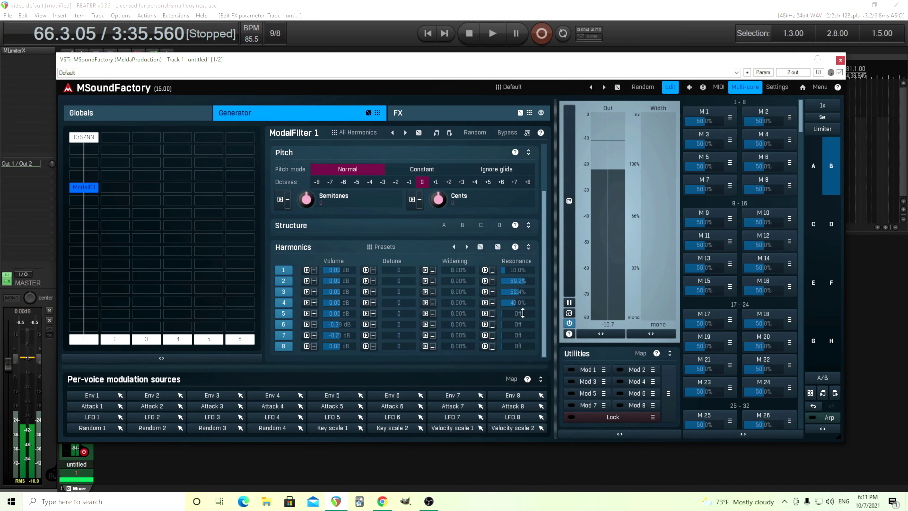
pyautogui.scroll(3, 536, 300)
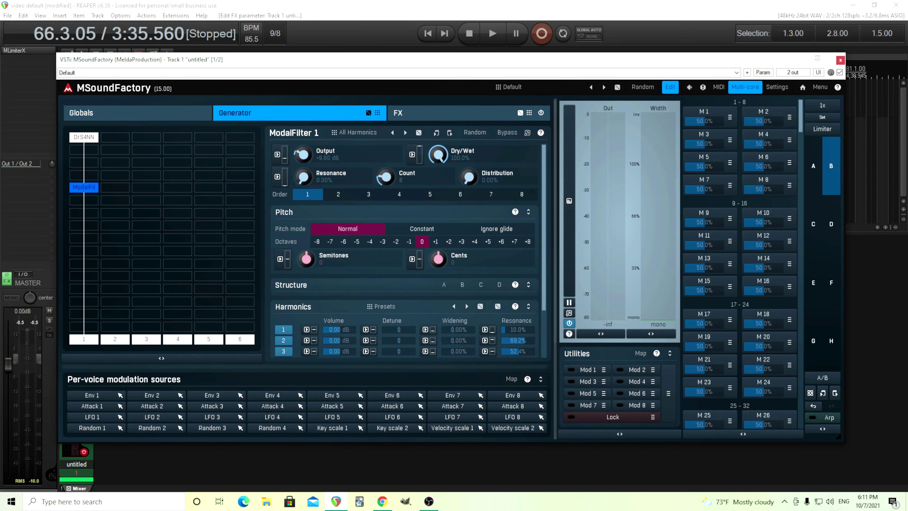
pyautogui.moveTo(302, 153); pyautogui.dragTo(302, 168)
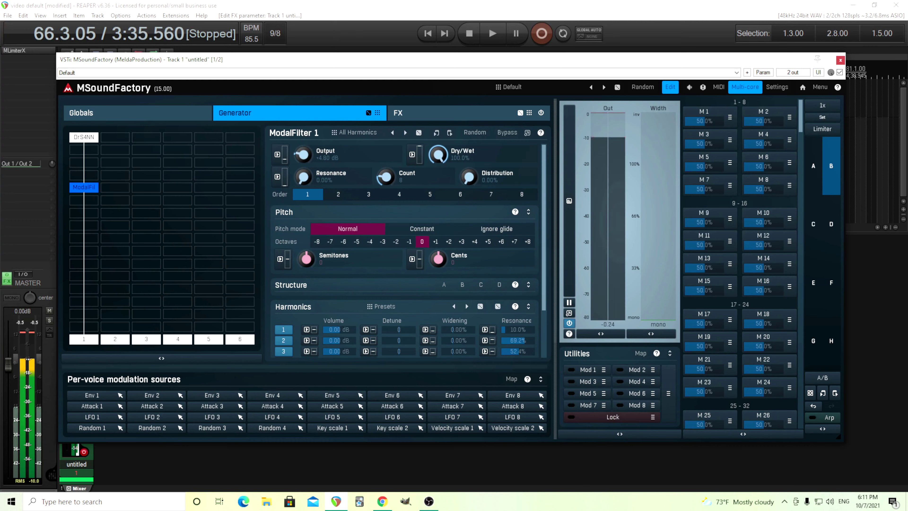
pyautogui.scroll(-3, 545, 232)
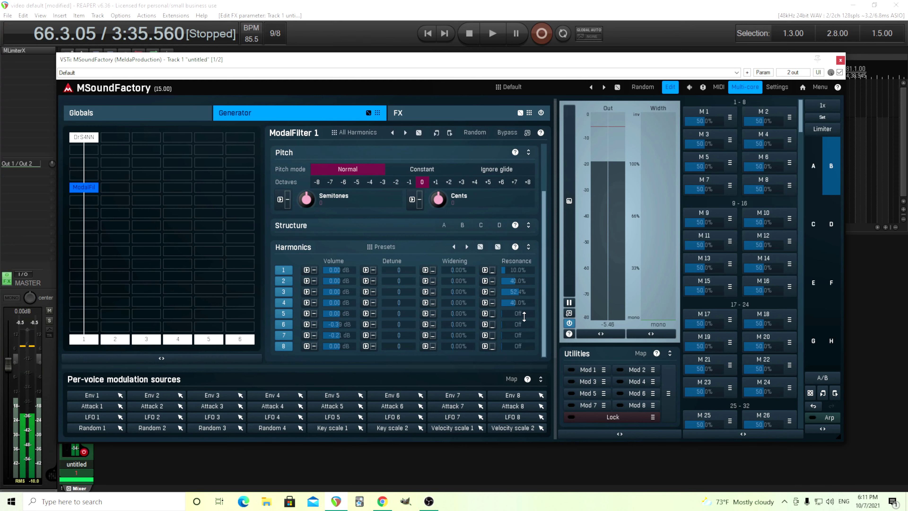
pyautogui.moveTo(517, 313); pyautogui.dragTo(527, 335)
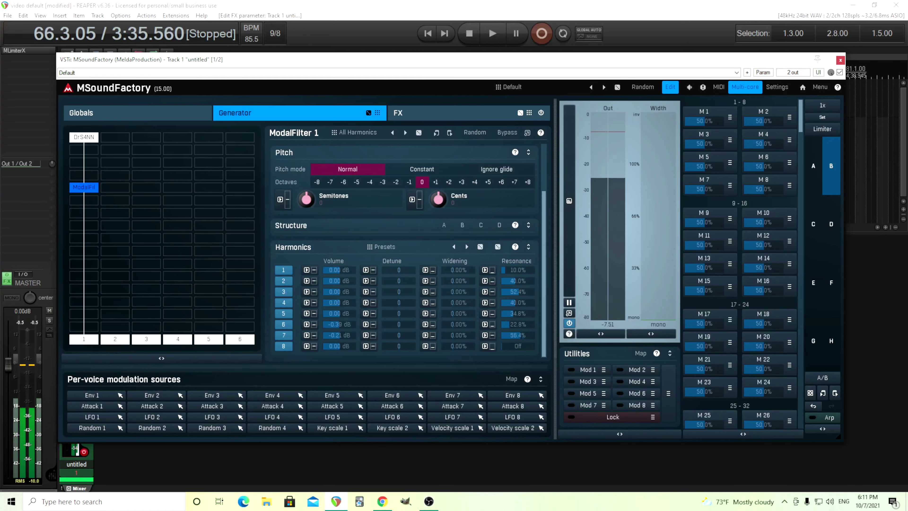
pyautogui.click(517, 346)
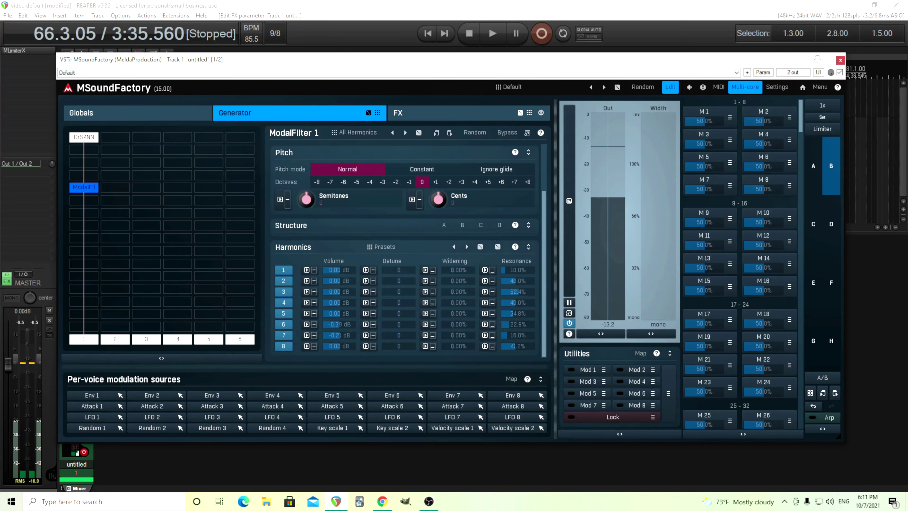
# Step: Raise harmonic 1's resonance from 10% to about 51%
pyautogui.click(518, 270)
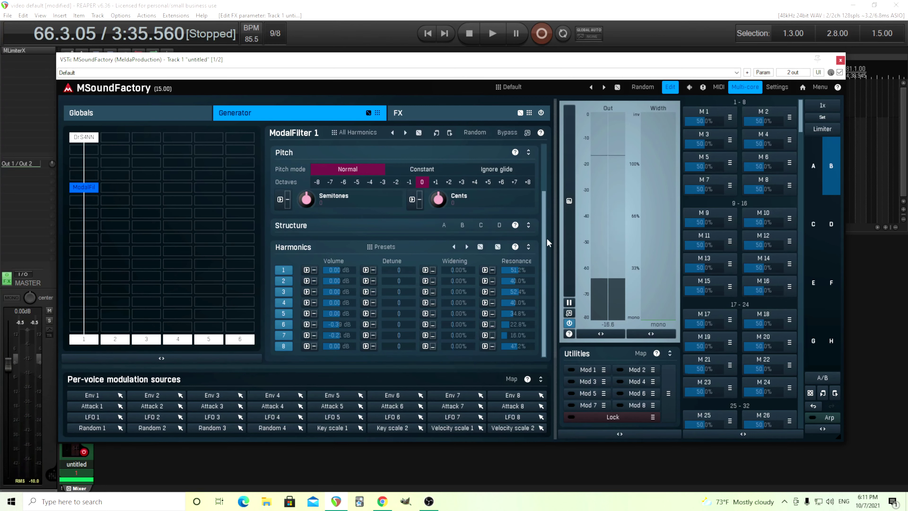
pyautogui.scroll(2, 543, 195)
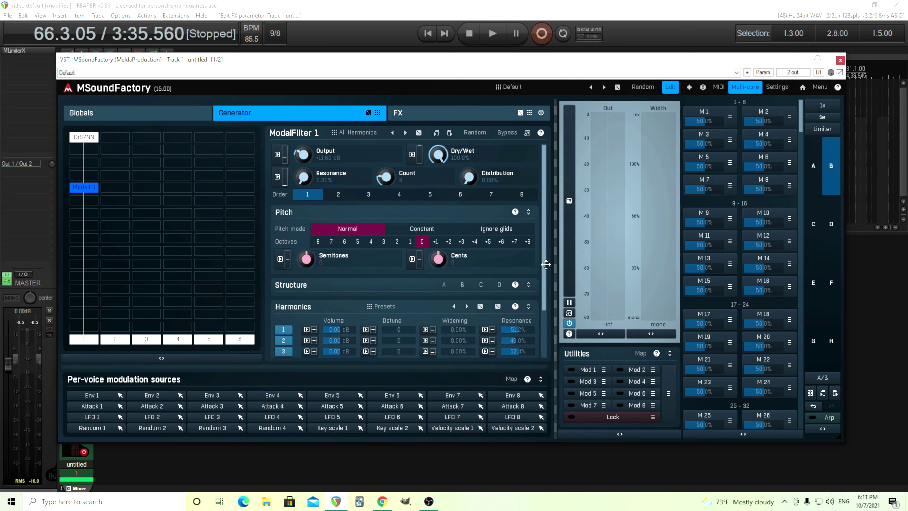
pyautogui.scroll(-3, 543, 264)
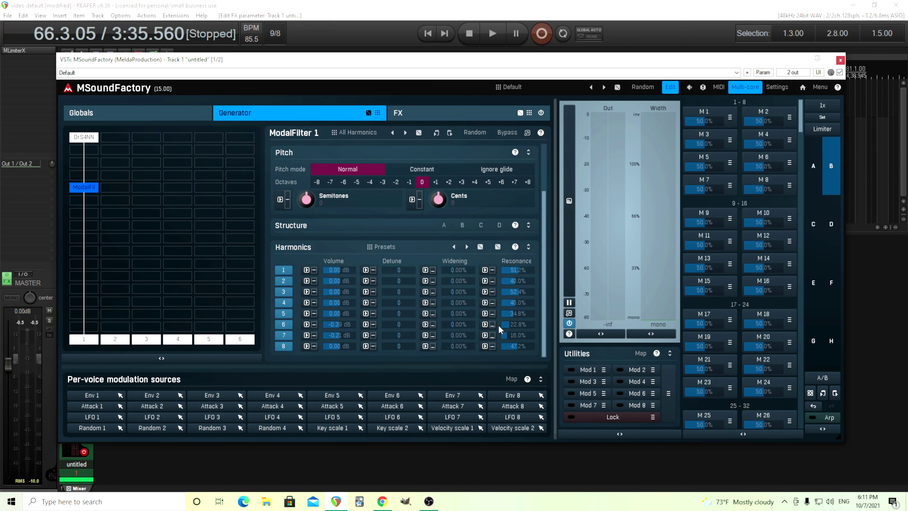
# Step: Return to the instrument browser and load Synthetic Sonata with its Chanaphone preset
pyautogui.click(670, 87)
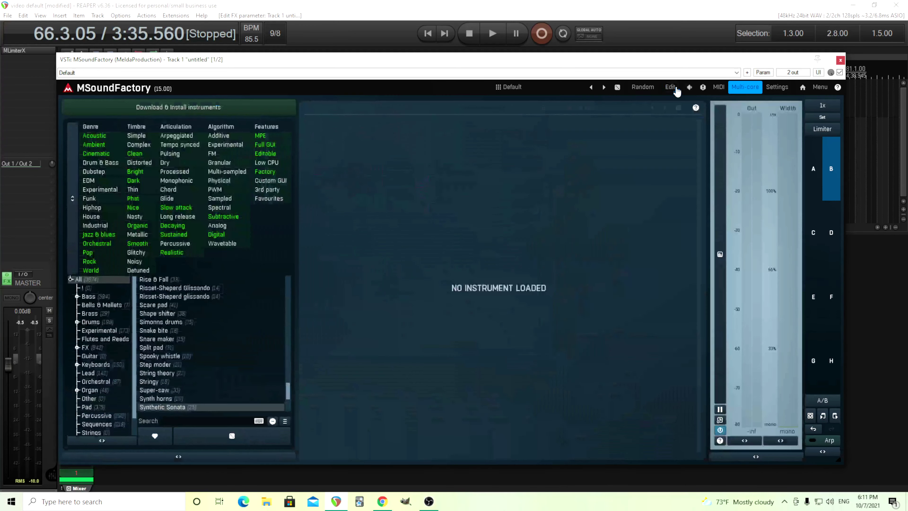
pyautogui.click(813, 169)
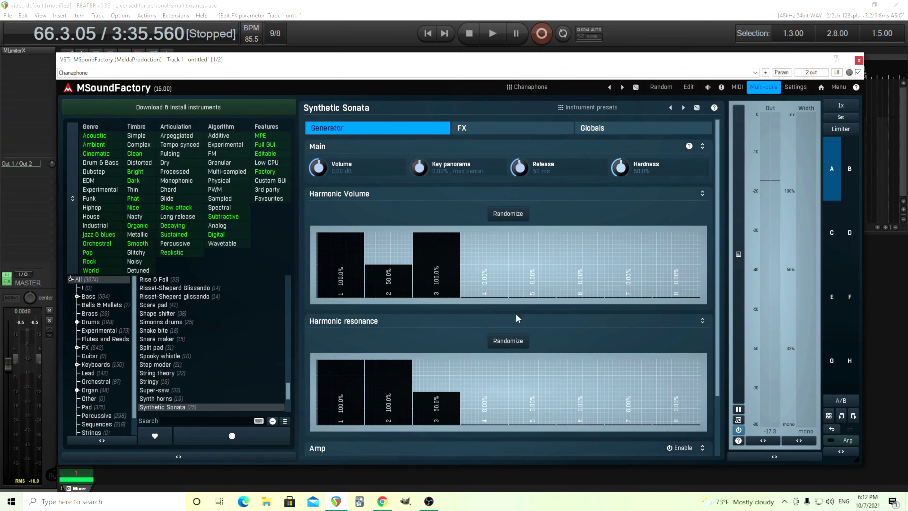
# Step: Drop harmonic 4's volume to 0% and give harmonic 6 100% volume with 66.2% resonance
pyautogui.moveTo(497, 279); pyautogui.dragTo(488, 233)
pyautogui.moveTo(486, 418); pyautogui.dragTo(480, 368)
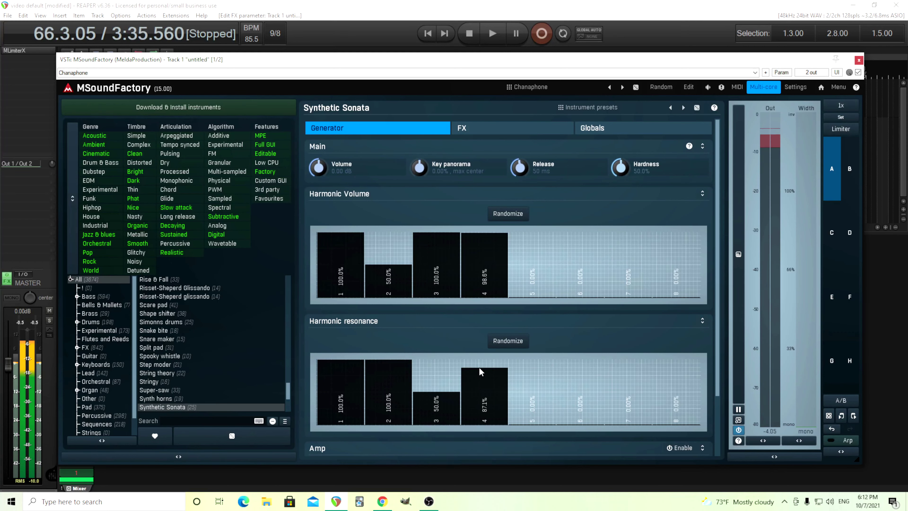
pyautogui.click(477, 271)
pyautogui.moveTo(477, 274); pyautogui.dragTo(479, 300)
pyautogui.click(486, 420)
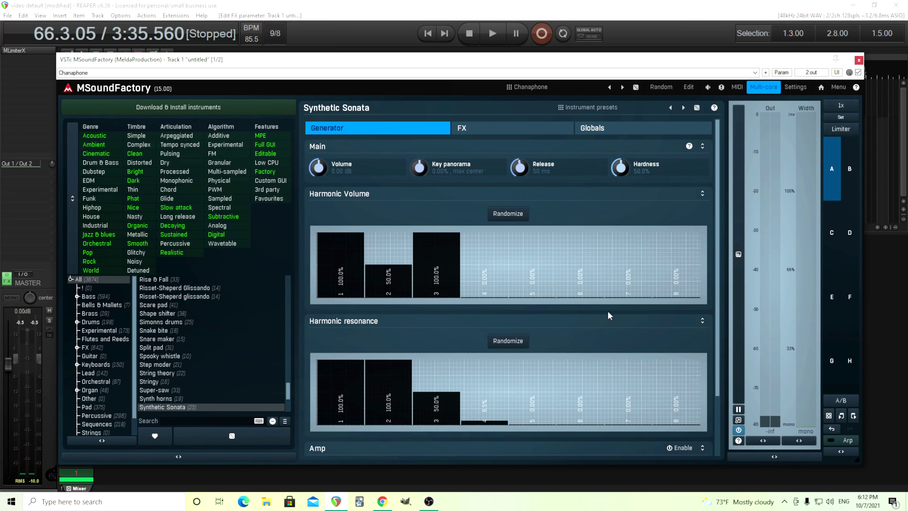
pyautogui.moveTo(579, 286); pyautogui.dragTo(579, 232)
pyautogui.moveTo(564, 419); pyautogui.dragTo(574, 377)
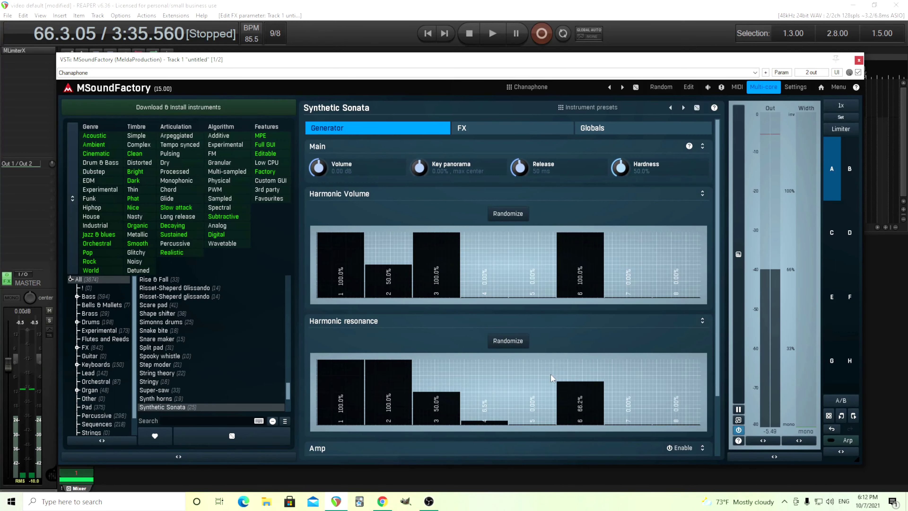
# Step: On the FX page, disable the Lo-fi tape effect, with Modulation toggled back off
pyautogui.click(479, 126)
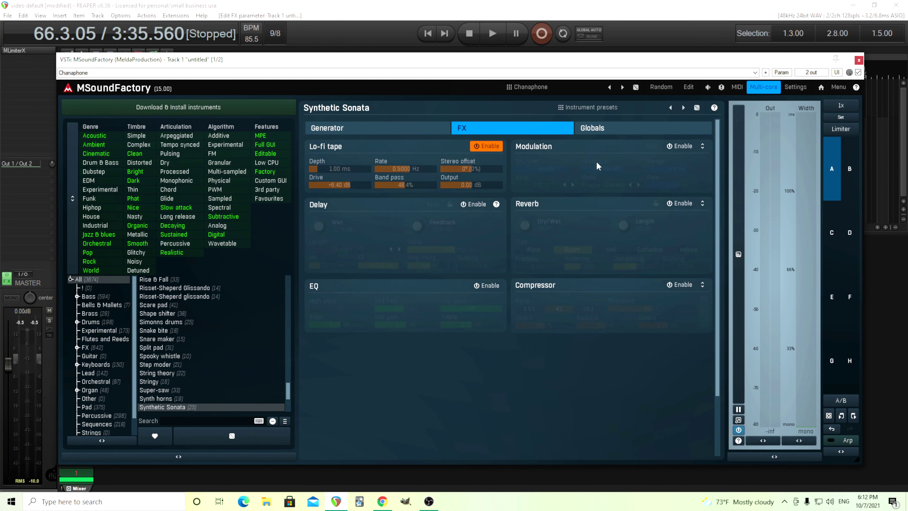
pyautogui.click(688, 148)
pyautogui.click(488, 146)
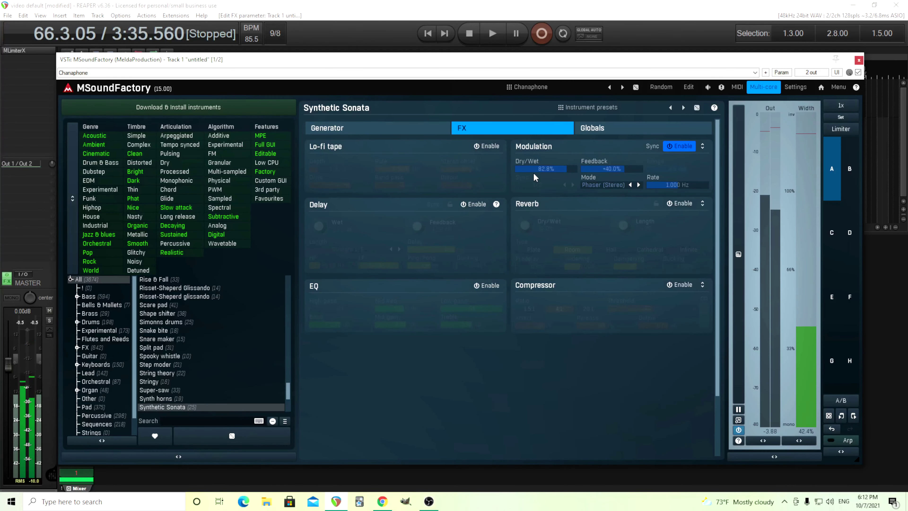
pyautogui.click(678, 146)
pyautogui.click(356, 129)
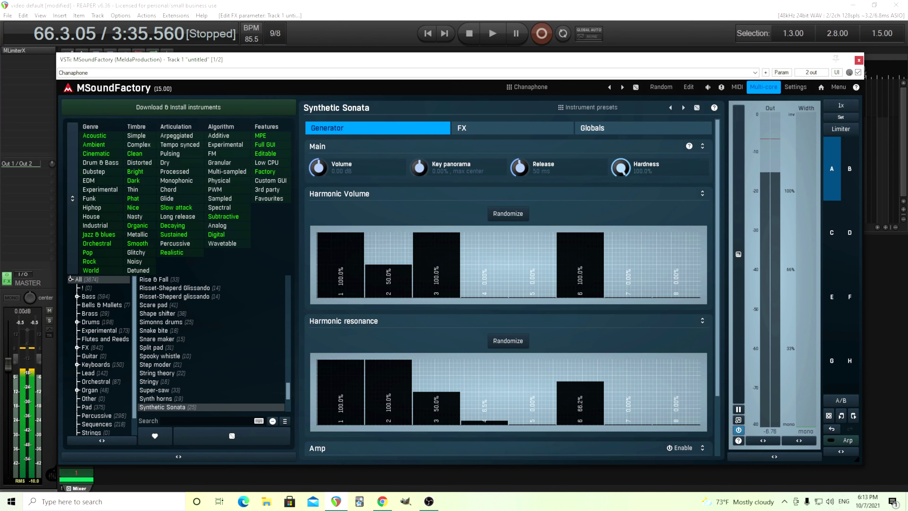
# Step: Set the Chanaphone's Hardness knob to 50% and toggle the Amp section's Enable switch
pyautogui.moveTo(624, 167); pyautogui.dragTo(625, 167)
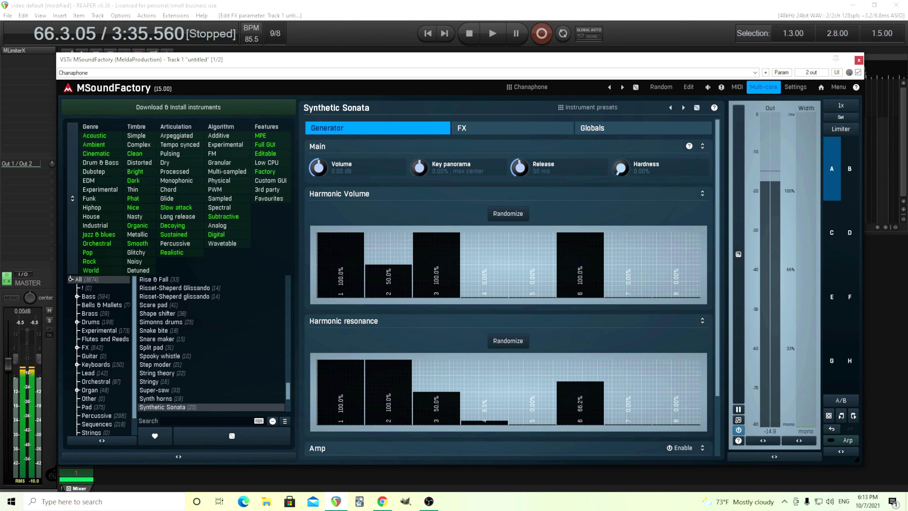
pyautogui.scroll(-2, 717, 322)
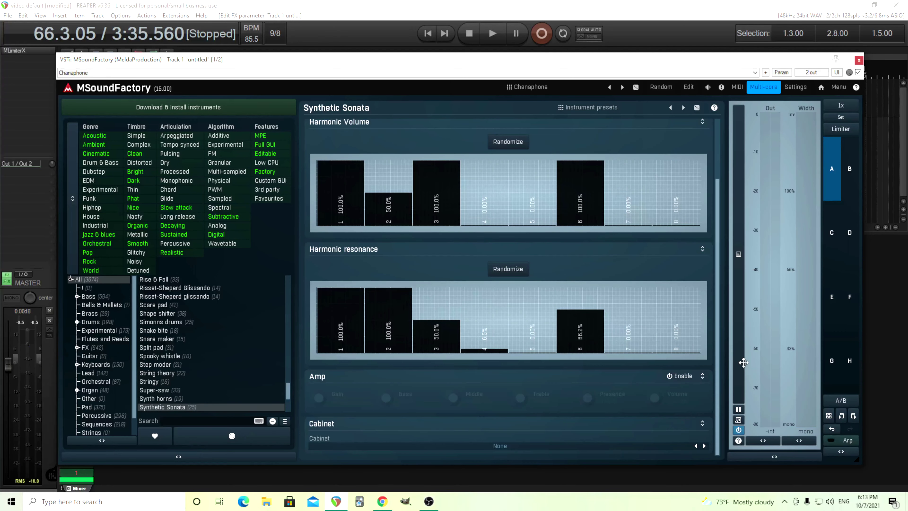
pyautogui.click(678, 379)
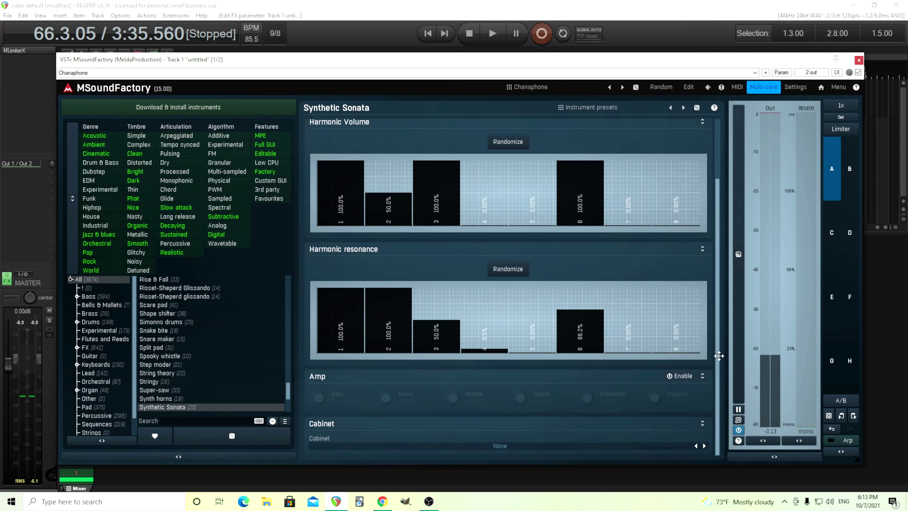
pyautogui.scroll(3, 716, 357)
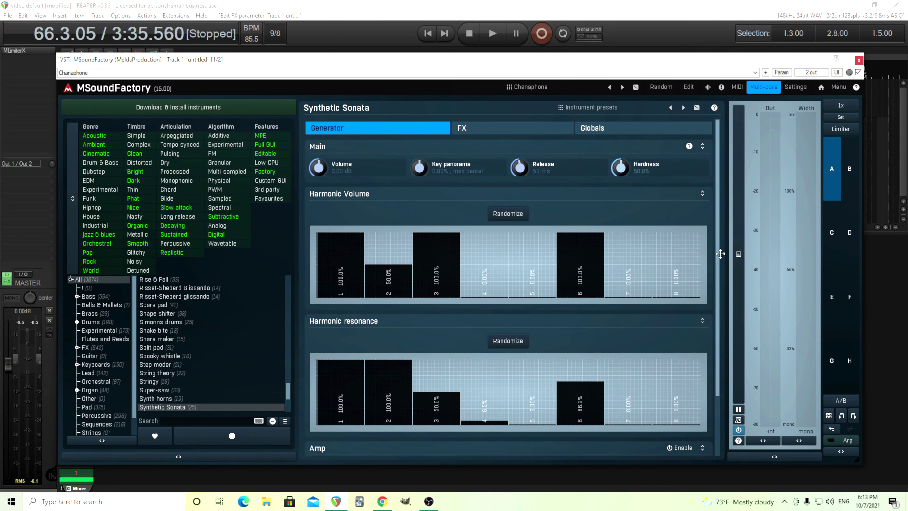
# Step: Randomize harmonic resonances and volumes, then raise harmonic 8 to 85.6% and harmonic 5 to 74.1% resonance
pyautogui.click(508, 342)
pyautogui.click(509, 216)
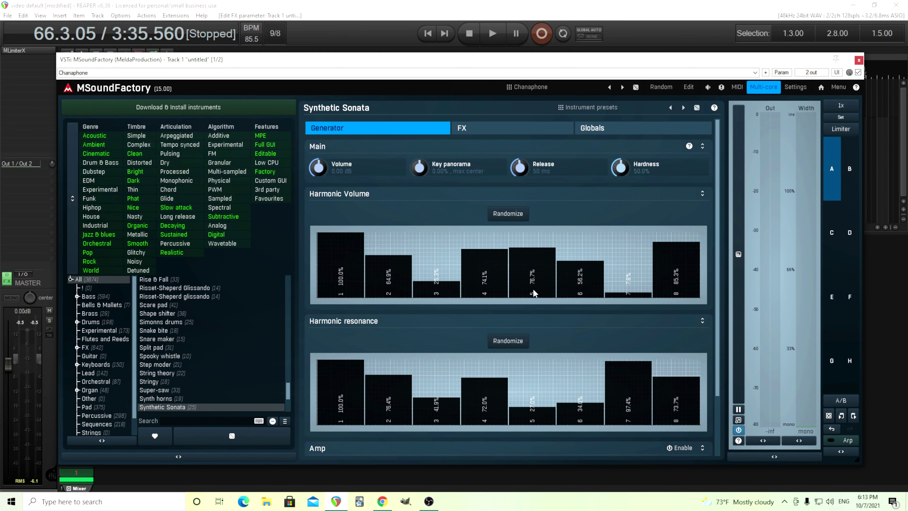
pyautogui.click(688, 370)
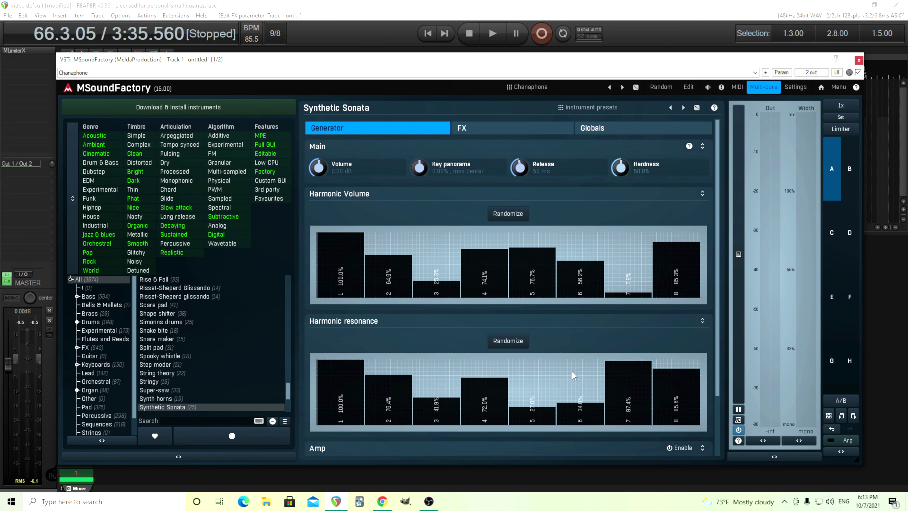
pyautogui.click(531, 375)
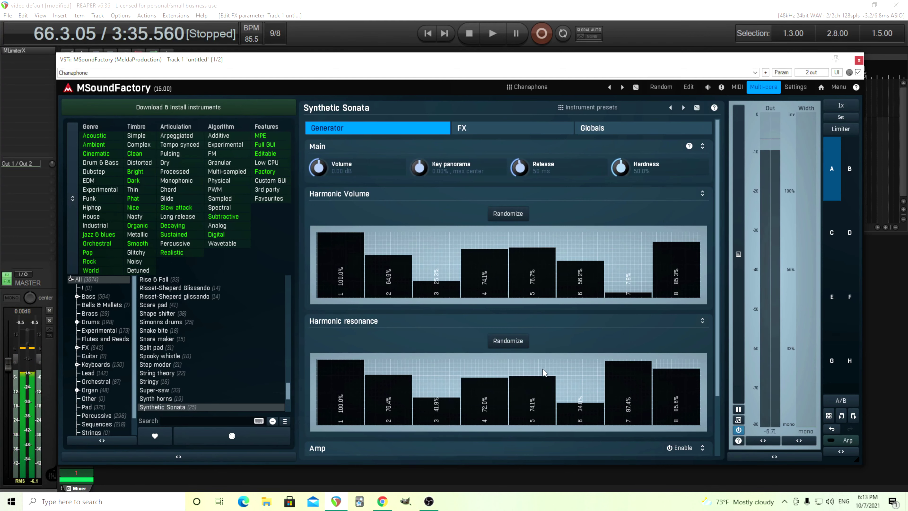